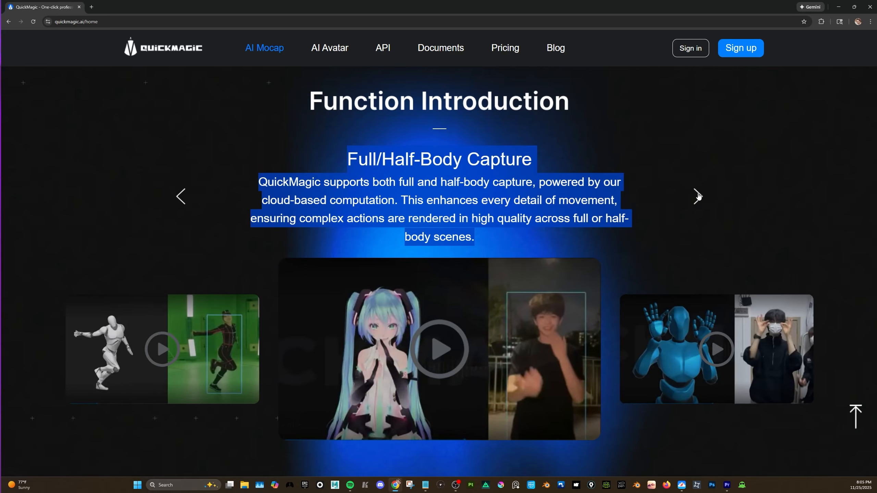
Browse the homepage's Function Introduction slides past Full/Half-Body Capture.
{"action": "left_click", "coordinate": [696, 196]}
{"action": "left_click", "coordinate": [696, 196]}
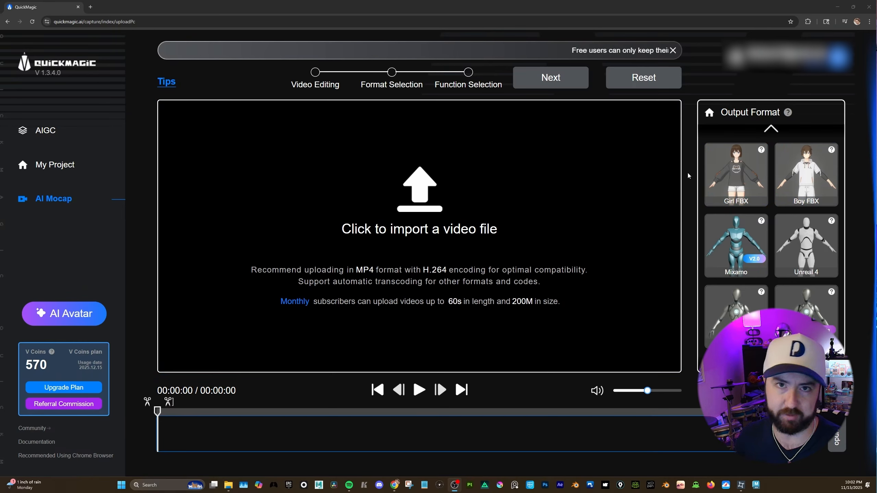
Examine the available output formats, from Girl FBX, Mixamo and Unreal through Only Face and Roblox R15 to BVH.
{"action": "left_click", "coordinate": [809, 170]}
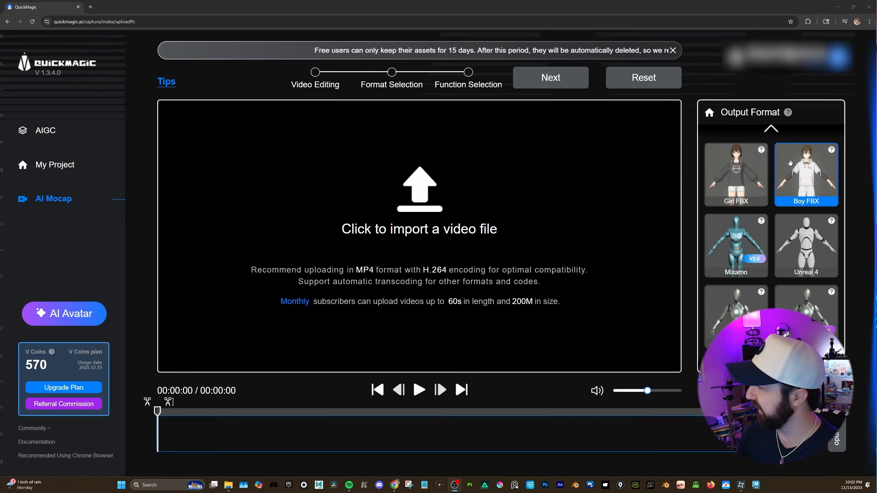
{"action": "scroll", "coordinate": [761, 161], "scroll_direction": "down", "scroll_amount": 2}
{"action": "left_click", "coordinate": [762, 162]}
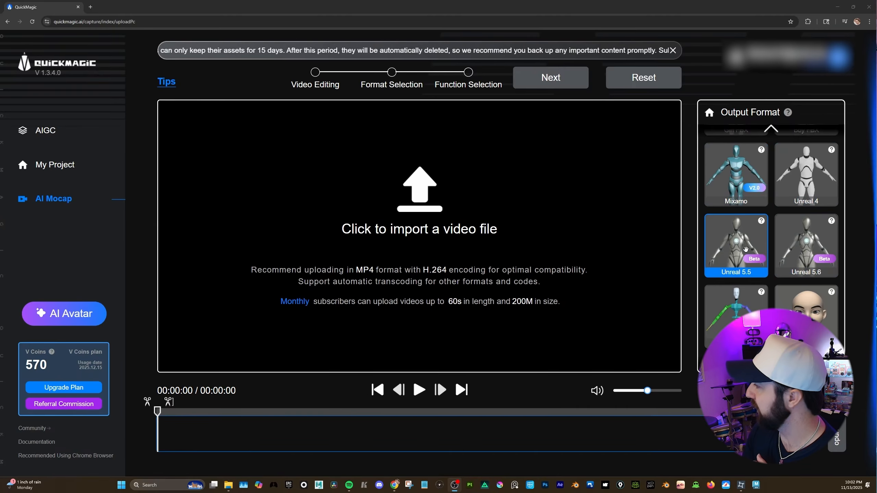
{"action": "scroll", "coordinate": [806, 250], "scroll_direction": "down", "scroll_amount": 1}
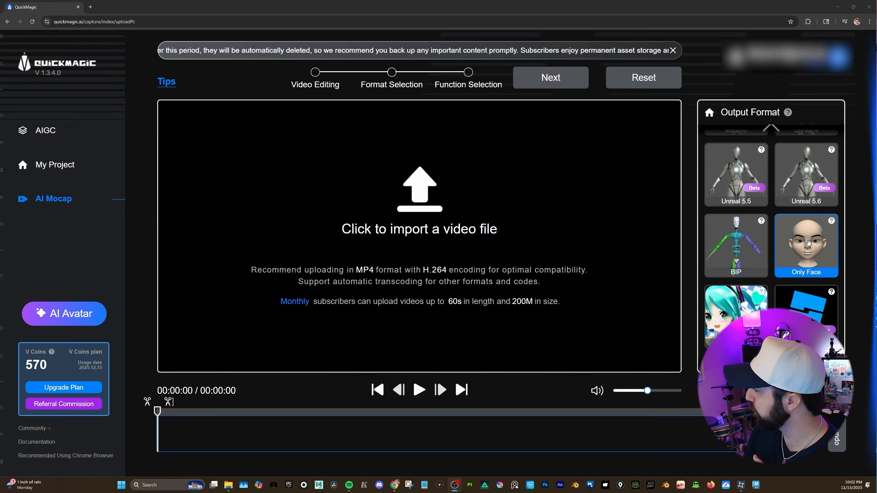
{"action": "scroll", "coordinate": [806, 246], "scroll_direction": "down", "scroll_amount": 1}
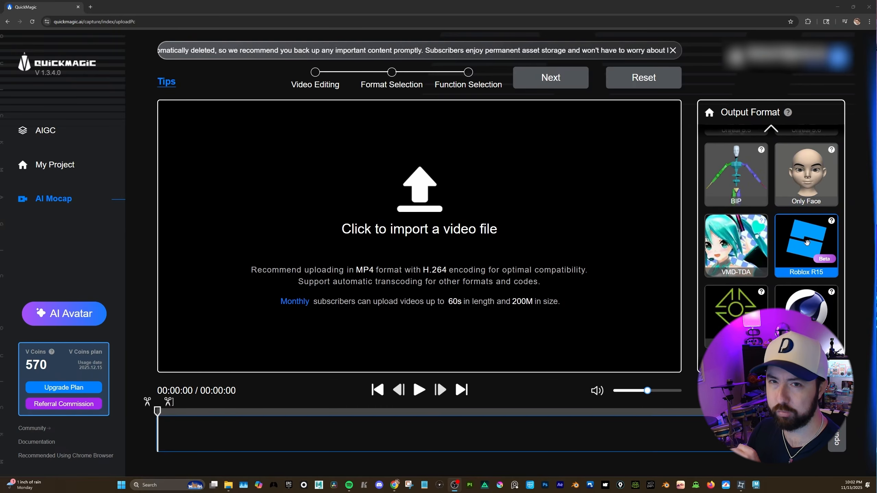
{"action": "scroll", "coordinate": [806, 244], "scroll_direction": "down", "scroll_amount": 2}
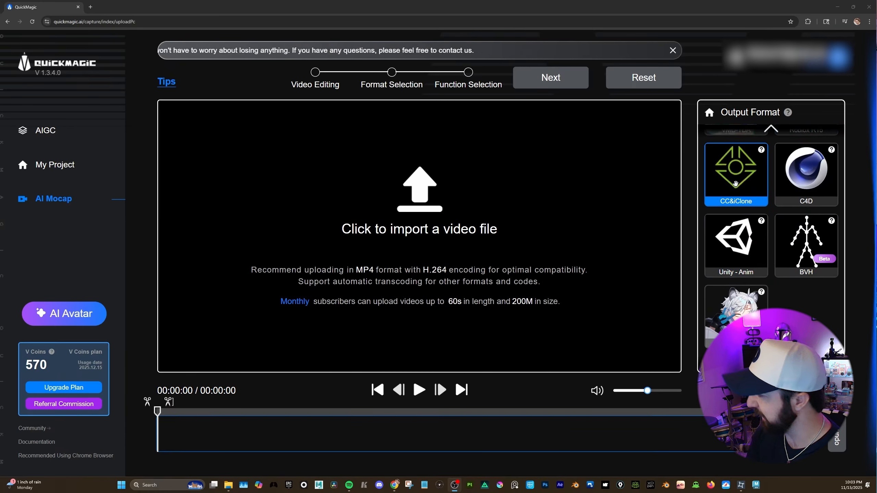
{"action": "scroll", "coordinate": [808, 252], "scroll_direction": "up", "scroll_amount": 2}
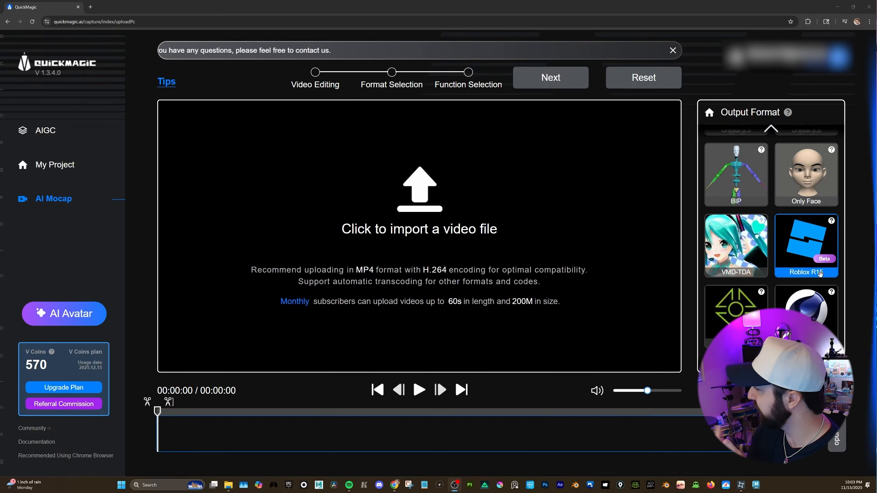
{"action": "scroll", "coordinate": [779, 253], "scroll_direction": "up", "scroll_amount": 1}
{"action": "scroll", "coordinate": [763, 228], "scroll_direction": "down", "scroll_amount": 1}
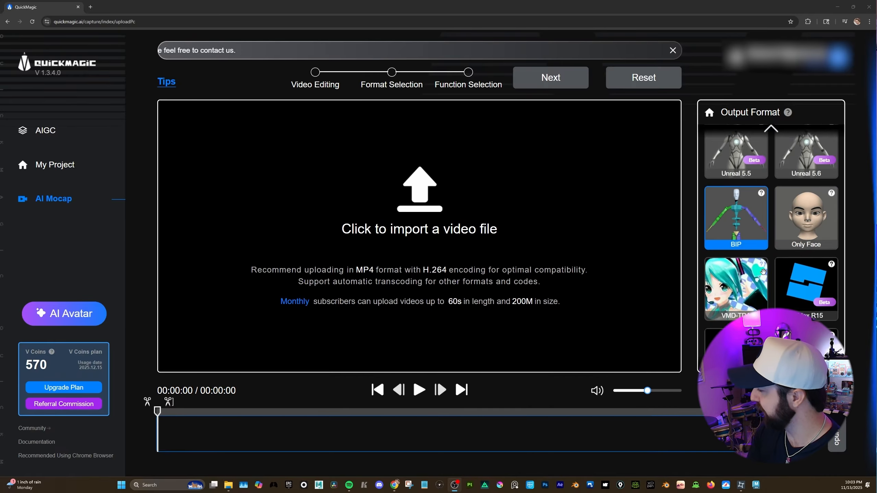
{"action": "scroll", "coordinate": [781, 256], "scroll_direction": "down", "scroll_amount": 2}
{"action": "scroll", "coordinate": [780, 255], "scroll_direction": "up", "scroll_amount": 2}
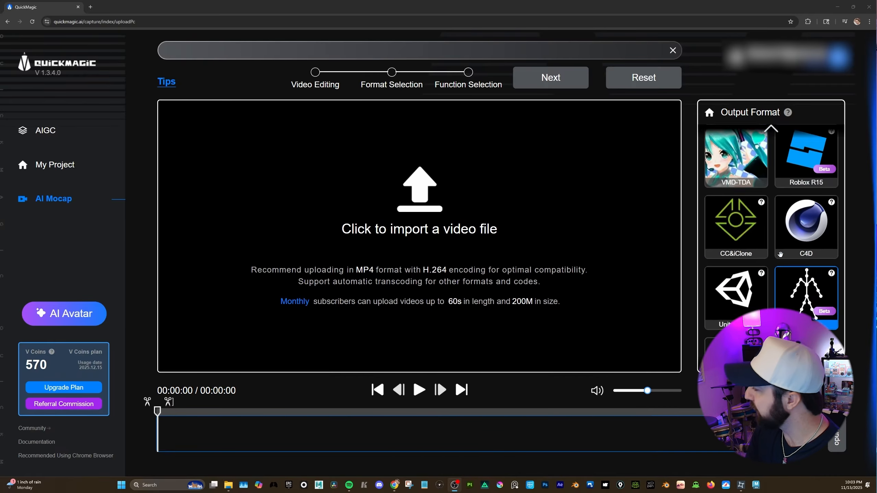
{"action": "scroll", "coordinate": [759, 245], "scroll_direction": "up", "scroll_amount": 3}
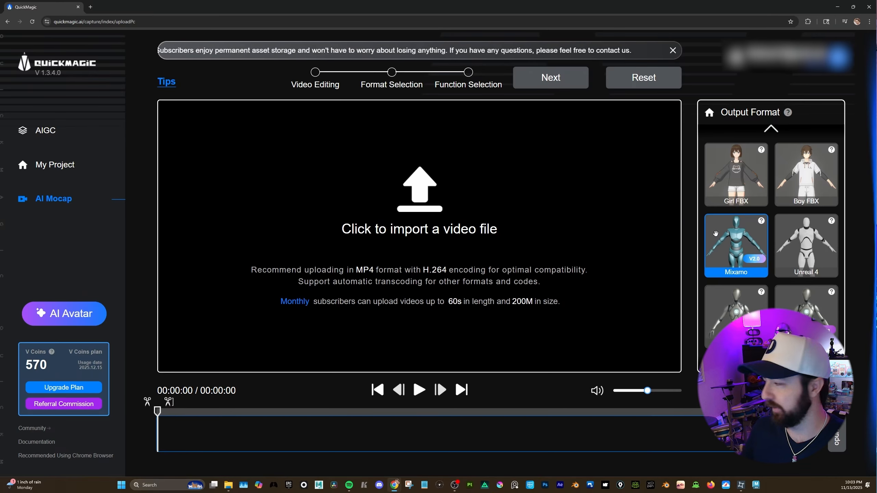
Import the 01_WalkAround_H264 video from the Downloads folder and run automatic transcoding on it.
{"action": "left_click", "coordinate": [352, 196]}
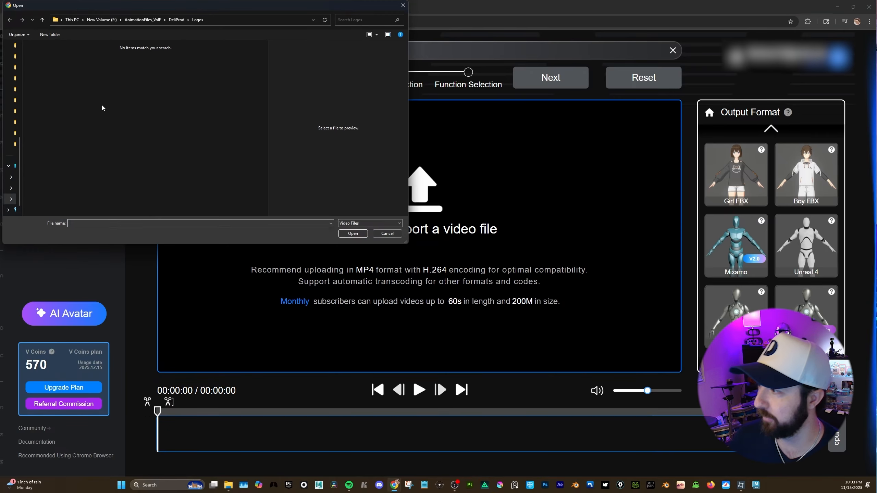
{"action": "double_click", "coordinate": [35, 54]}
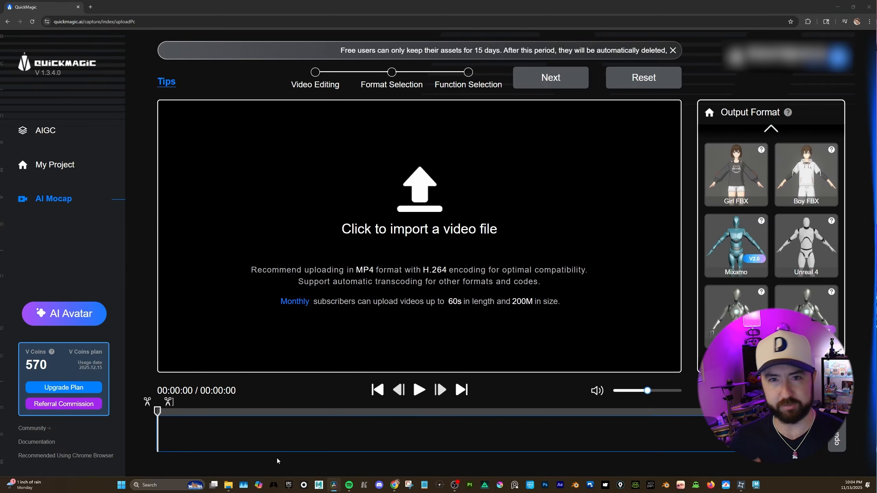
{"action": "left_click", "coordinate": [254, 226]}
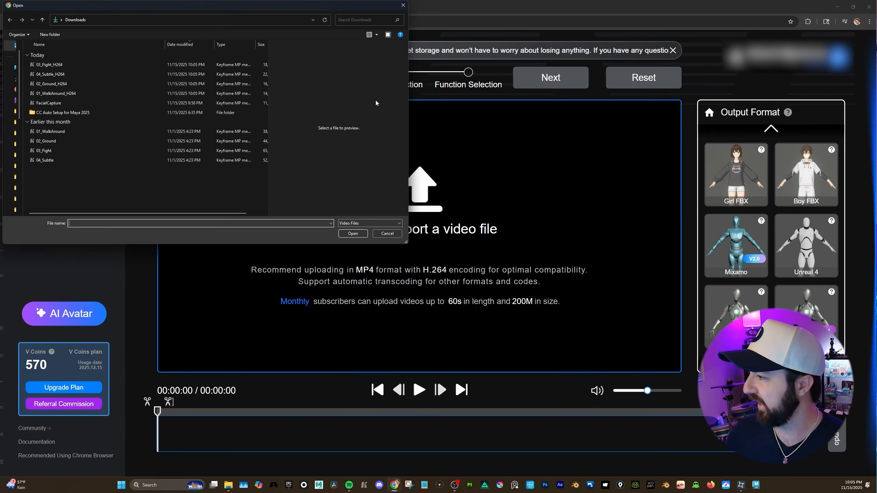
{"action": "double_click", "coordinate": [68, 95]}
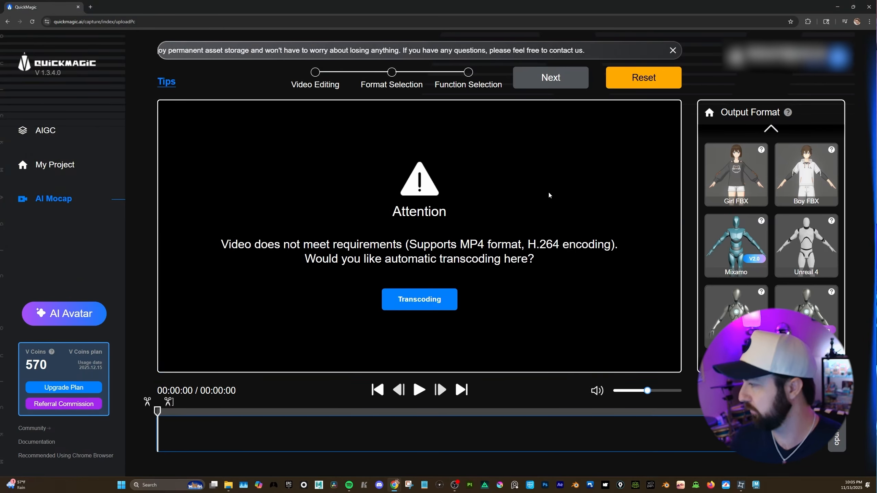
{"action": "left_click", "coordinate": [419, 299]}
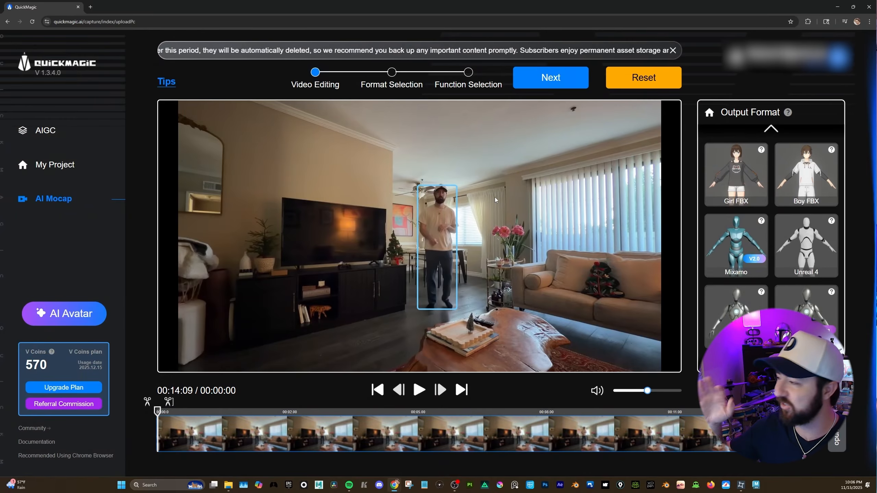
Keep the full walk-around clip and assign the Mixamo output format to the detected person.
{"action": "mouse_move", "coordinate": [158, 412]}
{"action": "left_mouse_down"}
{"action": "mouse_move", "coordinate": [194, 412]}
{"action": "mouse_move", "coordinate": [157, 413]}
{"action": "left_mouse_up"}
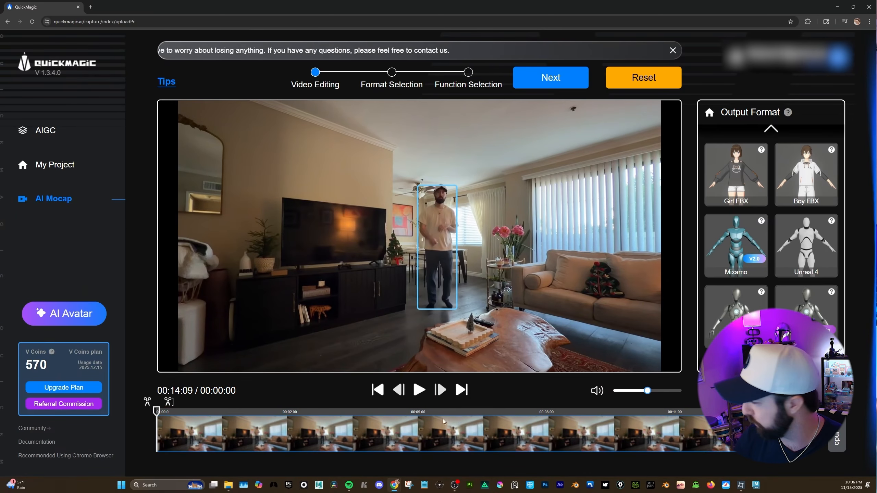
{"action": "left_click", "coordinate": [551, 77]}
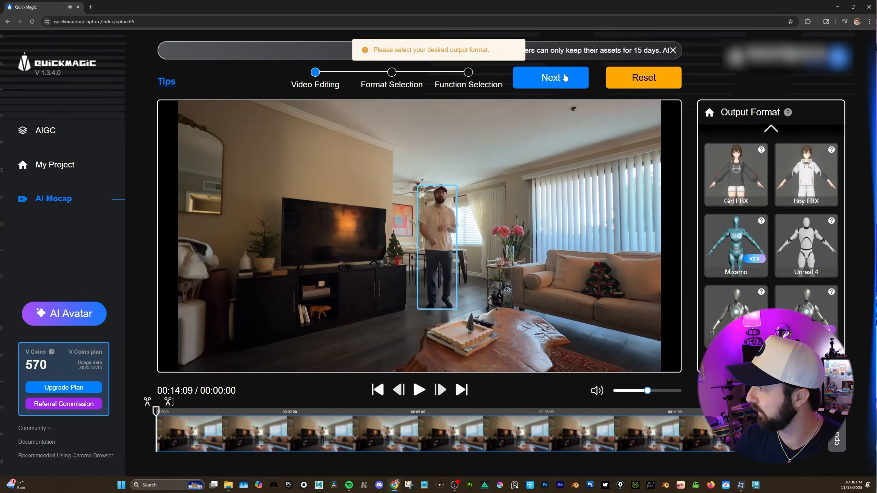
{"action": "left_click", "coordinate": [735, 244]}
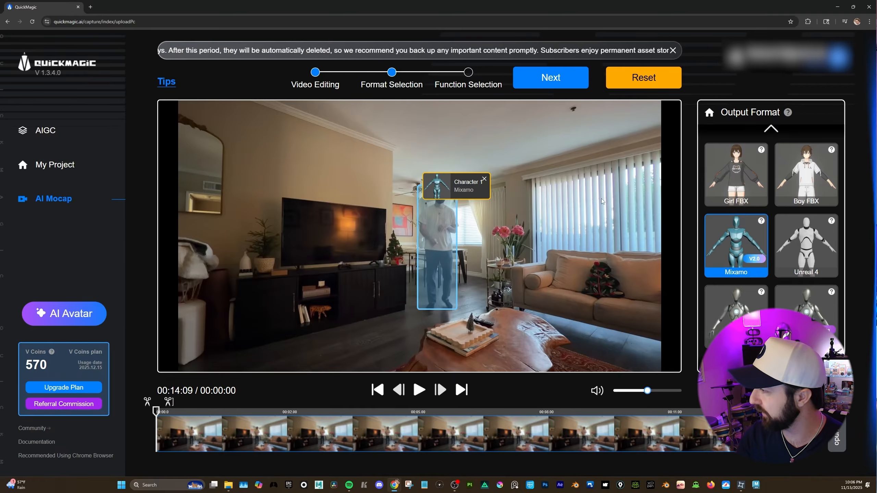
Generate the walk-around motion with a T-Pose first keyframe, 24 FPS and Physical Optimization V2.0 at a 10x iteration multiplier.
{"action": "left_click", "coordinate": [552, 79]}
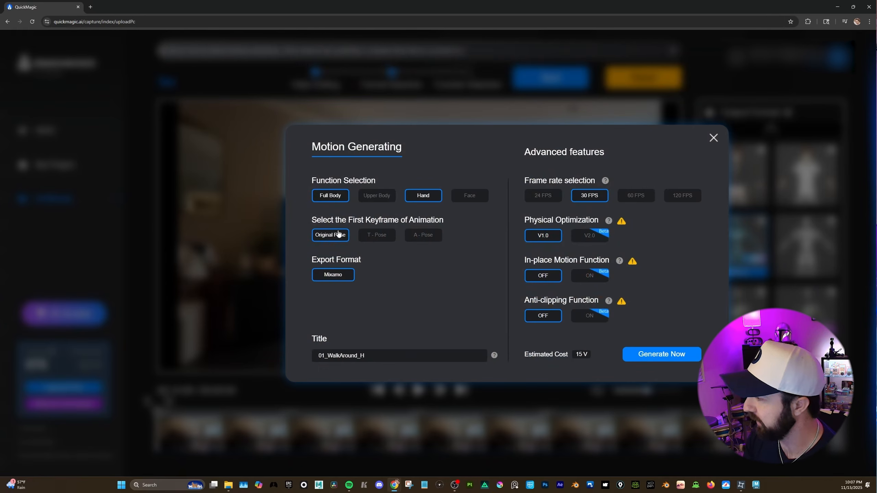
{"action": "left_click", "coordinate": [384, 236]}
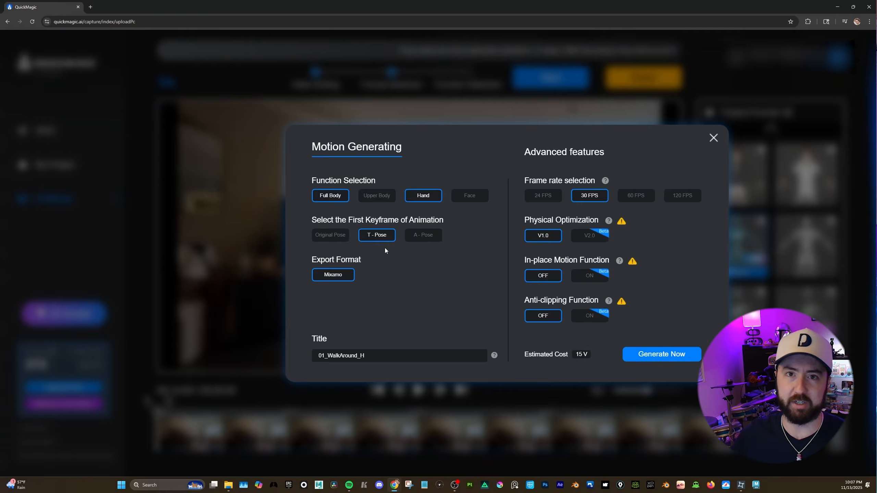
{"action": "left_click", "coordinate": [547, 199]}
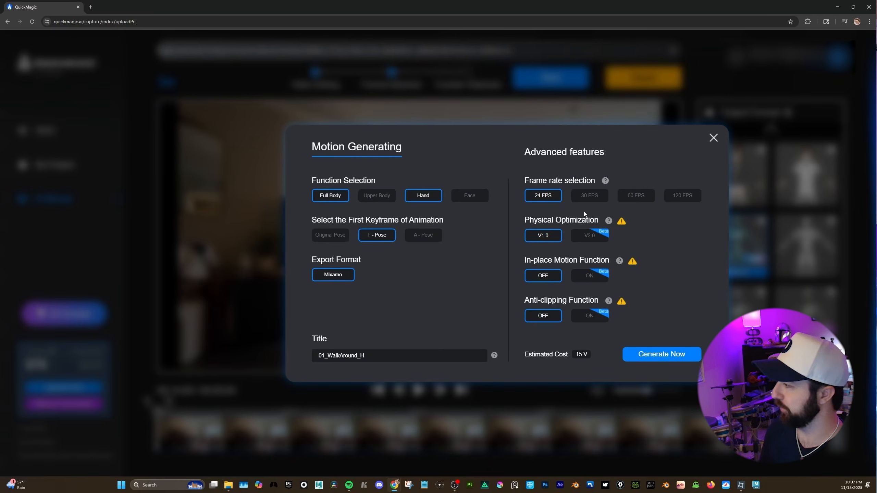
{"action": "left_click", "coordinate": [590, 239]}
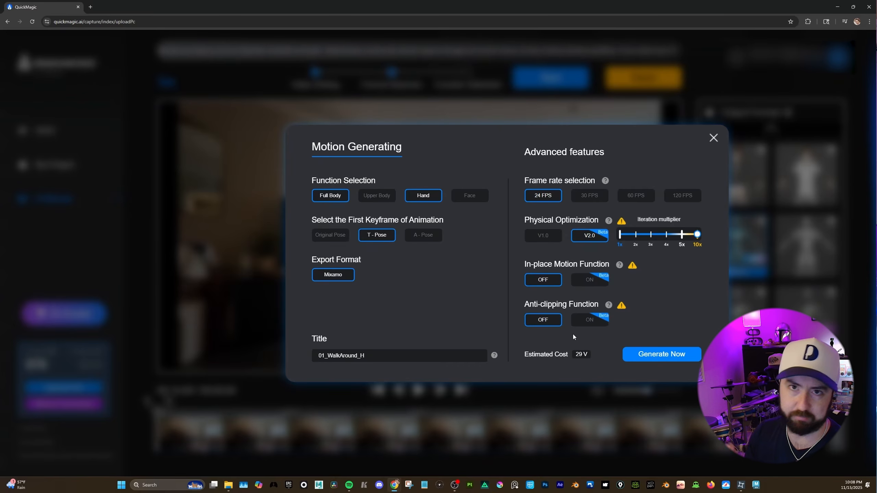
{"action": "left_click", "coordinate": [658, 357]}
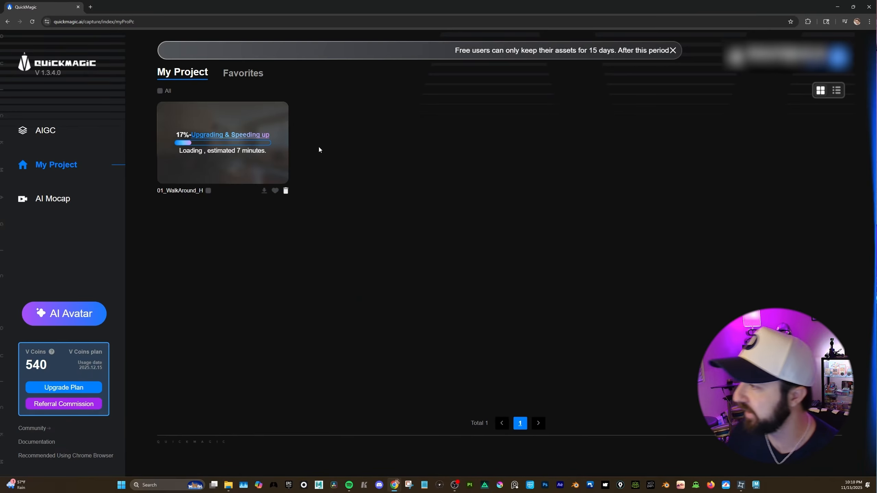
Start a new AI Mocap job and open the video import for the next clip.
{"action": "left_click", "coordinate": [40, 199]}
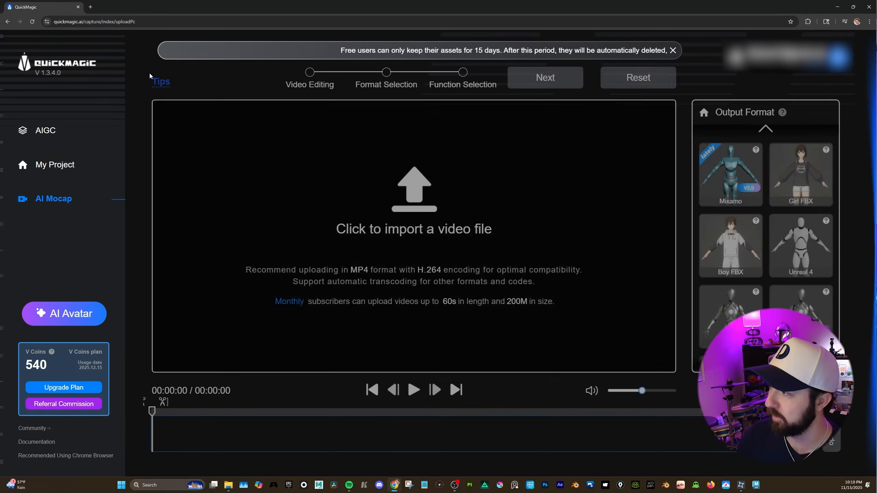
{"action": "left_click", "coordinate": [346, 230]}
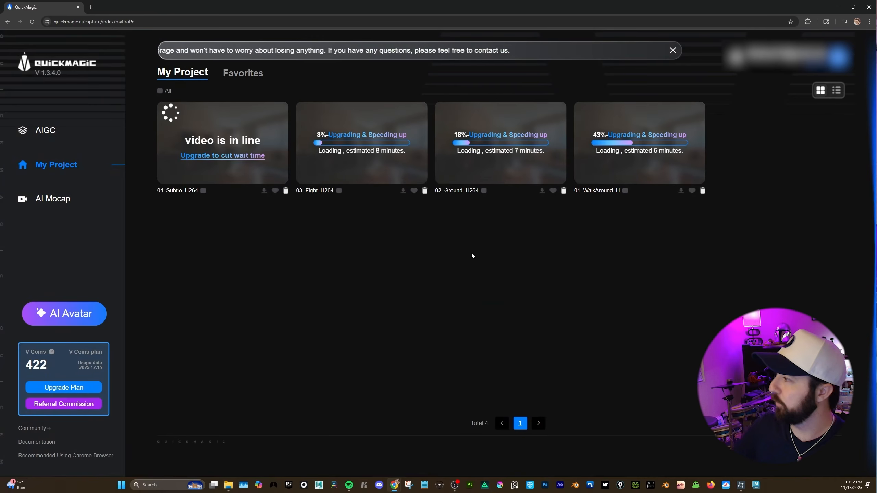
Set up a new mocap job for the FacialCapture video and generate its Only Face motion at 30 FPS.
{"action": "left_click", "coordinate": [53, 198]}
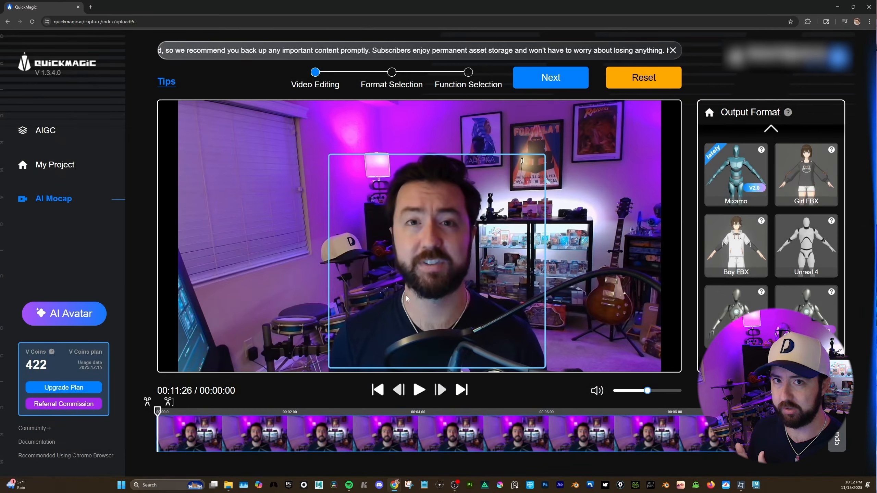
{"action": "left_click", "coordinate": [419, 391]}
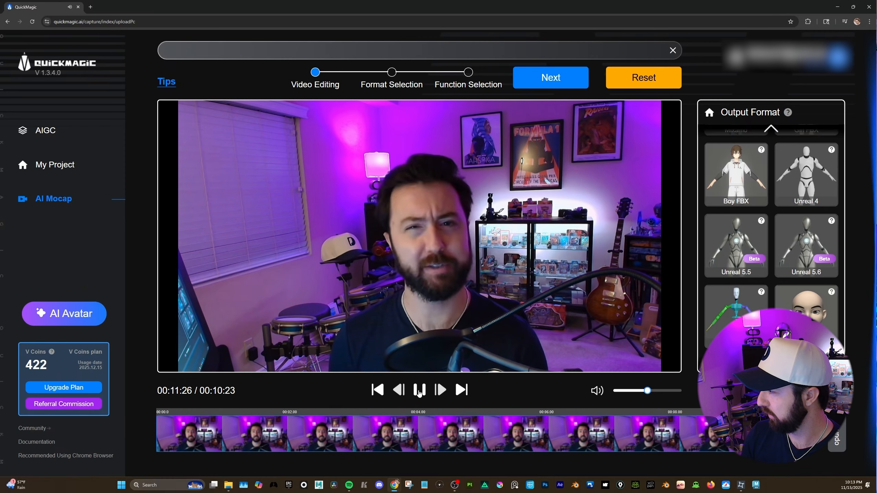
{"action": "left_click", "coordinate": [552, 81]}
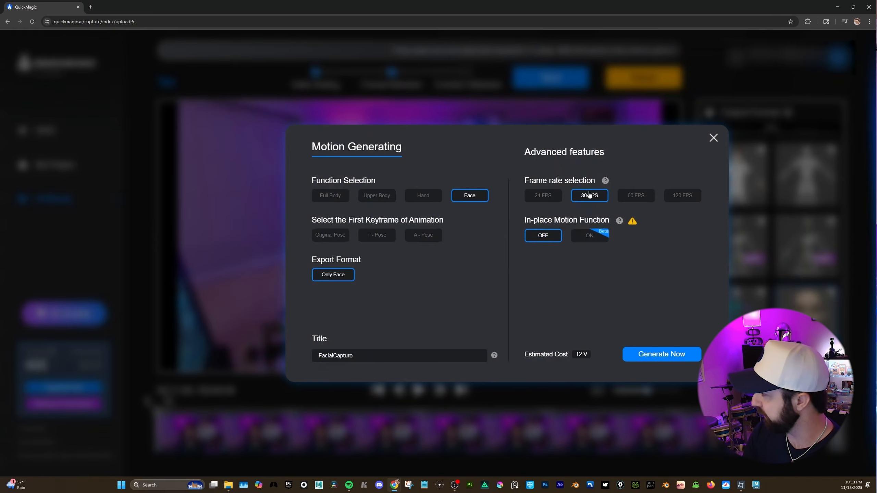
{"action": "left_click", "coordinate": [659, 355]}
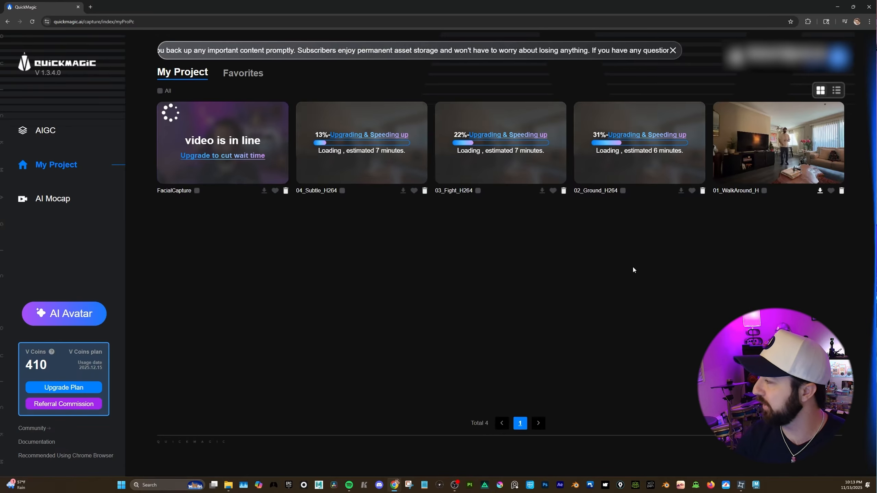
Preview the generated 01_WalkAround_H and 02_Ground_H264 animations against their source videos.
{"action": "left_click", "coordinate": [731, 148]}
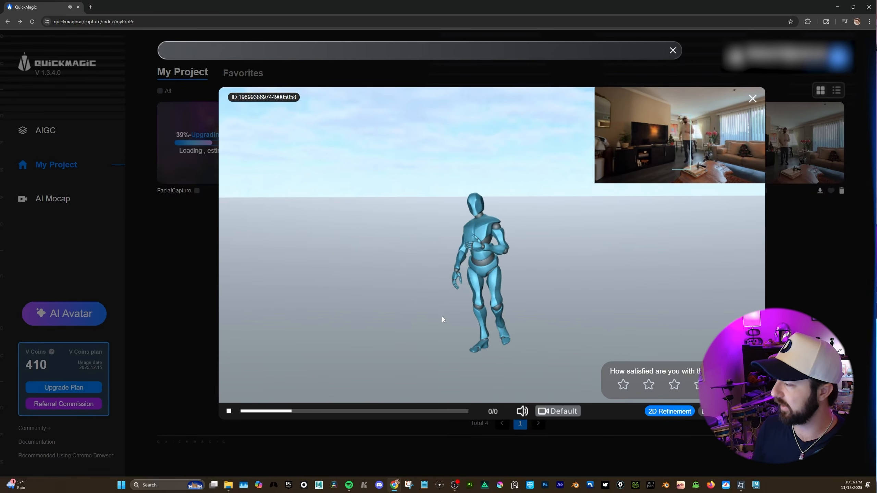
{"action": "key", "text": "Escape"}
{"action": "left_click", "coordinate": [547, 167]}
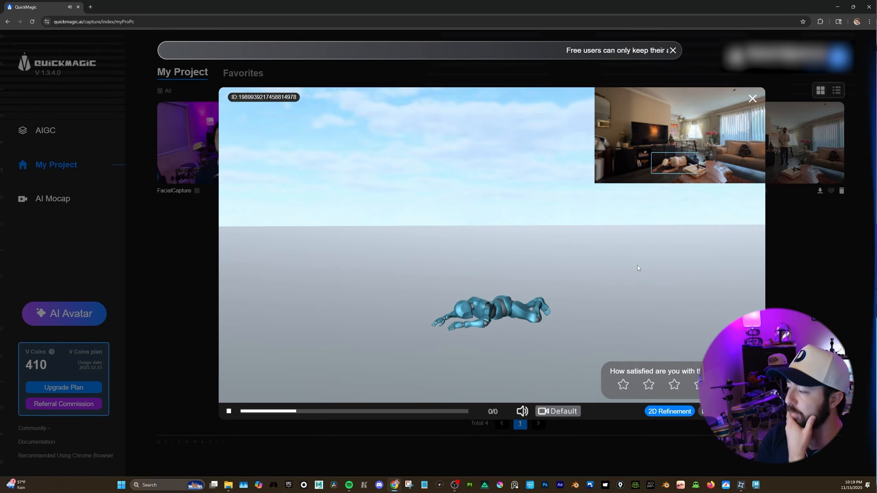
{"action": "key", "text": "Escape"}
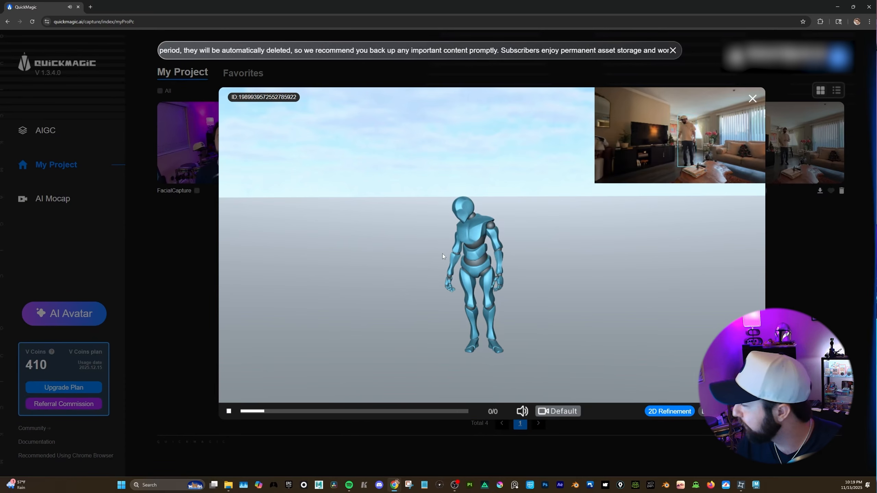
Examine the generated 04_Subtle_H264 and 03_Fight_H264 animations up close and from different angles.
{"action": "scroll", "coordinate": [468, 276], "scroll_direction": "up", "scroll_amount": 5}
{"action": "left_click_drag", "start_coordinate": [470, 277], "coordinate": [474, 276]}
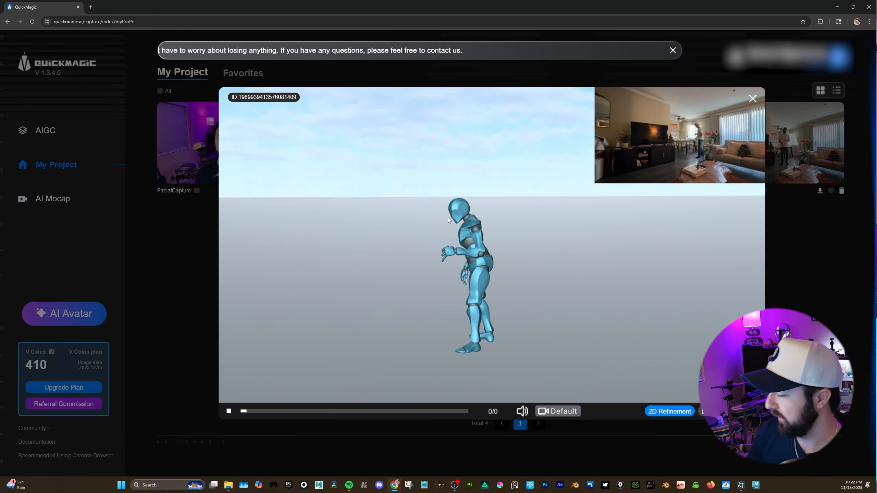
{"action": "left_click_drag", "start_coordinate": [526, 356], "coordinate": [528, 344]}
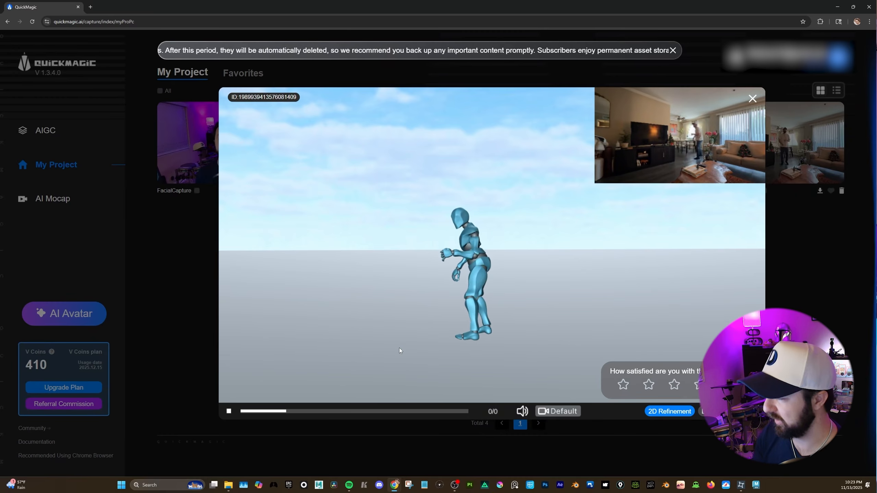
{"action": "mouse_move", "coordinate": [430, 312]}
{"action": "left_mouse_down"}
{"action": "mouse_move", "coordinate": [437, 314]}
{"action": "mouse_move", "coordinate": [412, 313]}
{"action": "left_mouse_up"}
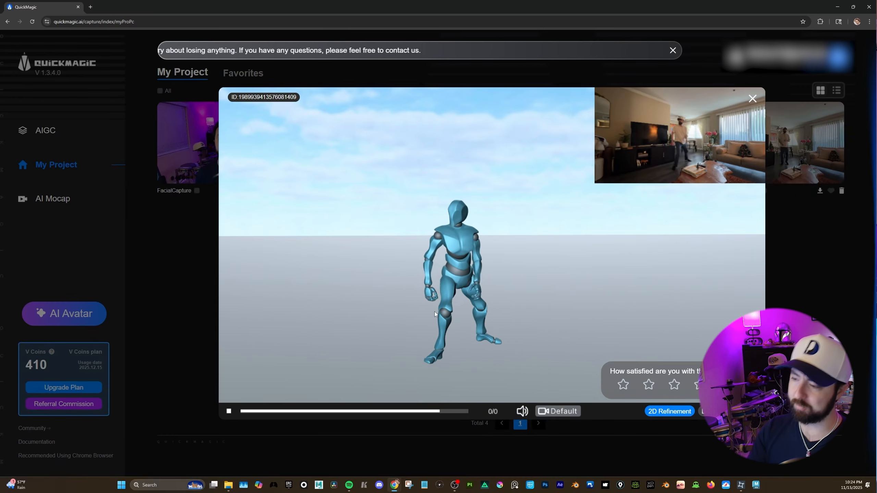
{"action": "key", "text": "Escape"}
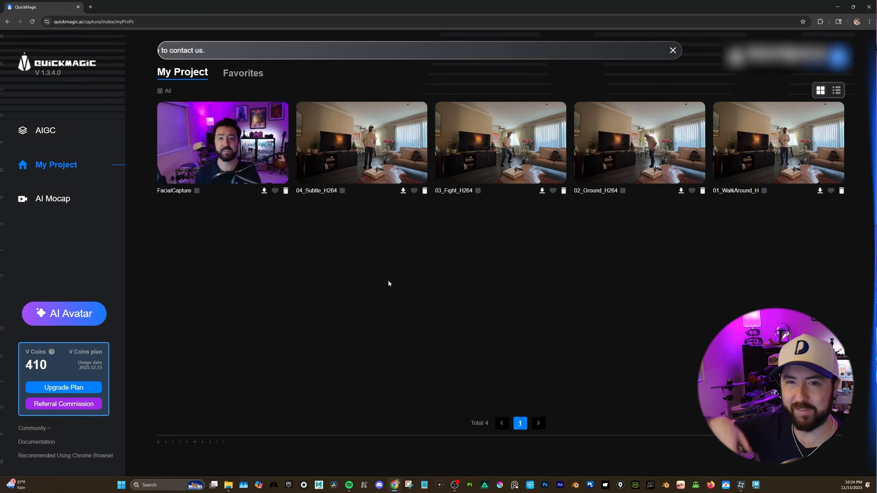
Preview the generated FacialCapture animation against its source video.
{"action": "left_click", "coordinate": [228, 160]}
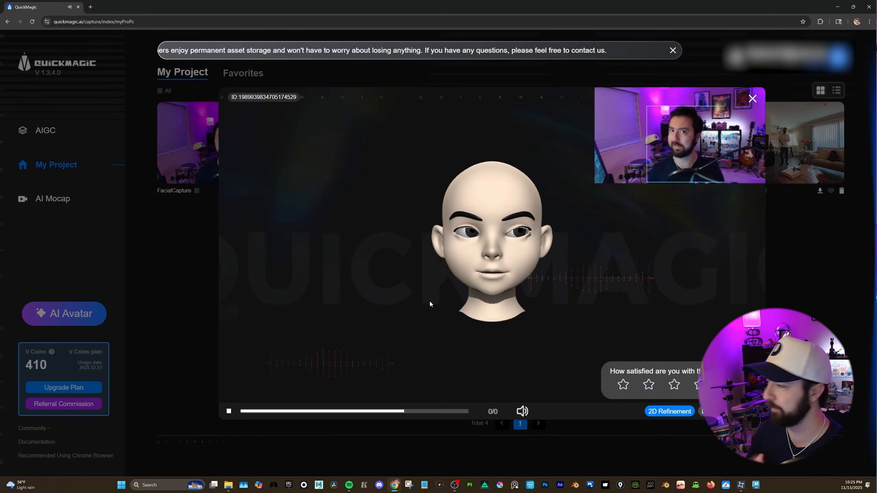
{"action": "key", "text": "Escape"}
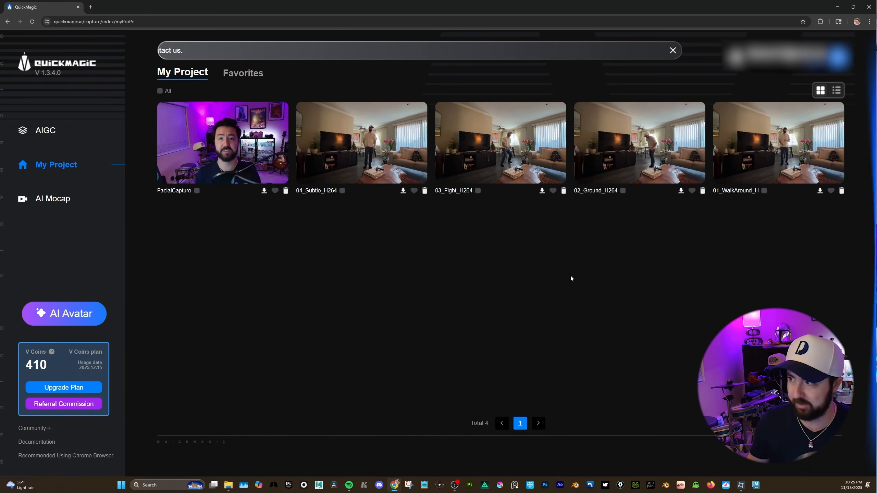
Download the 03_Fight_H264 motion capture result.
{"action": "left_click", "coordinate": [541, 191]}
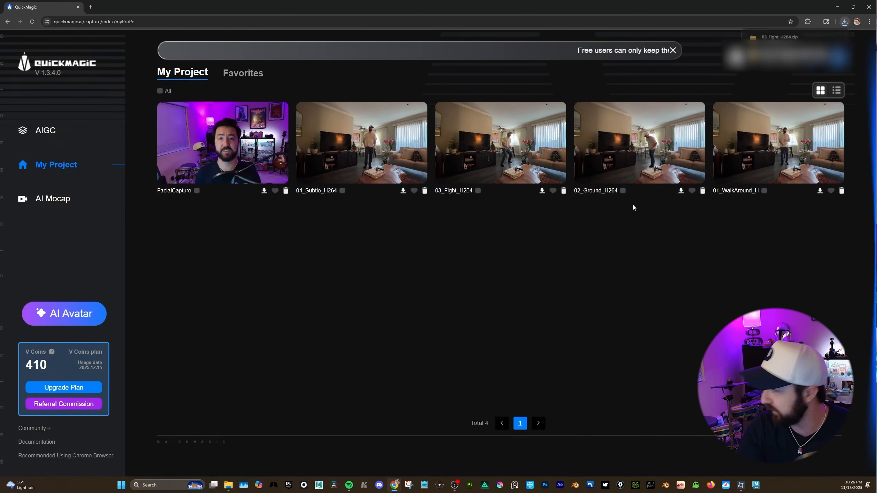